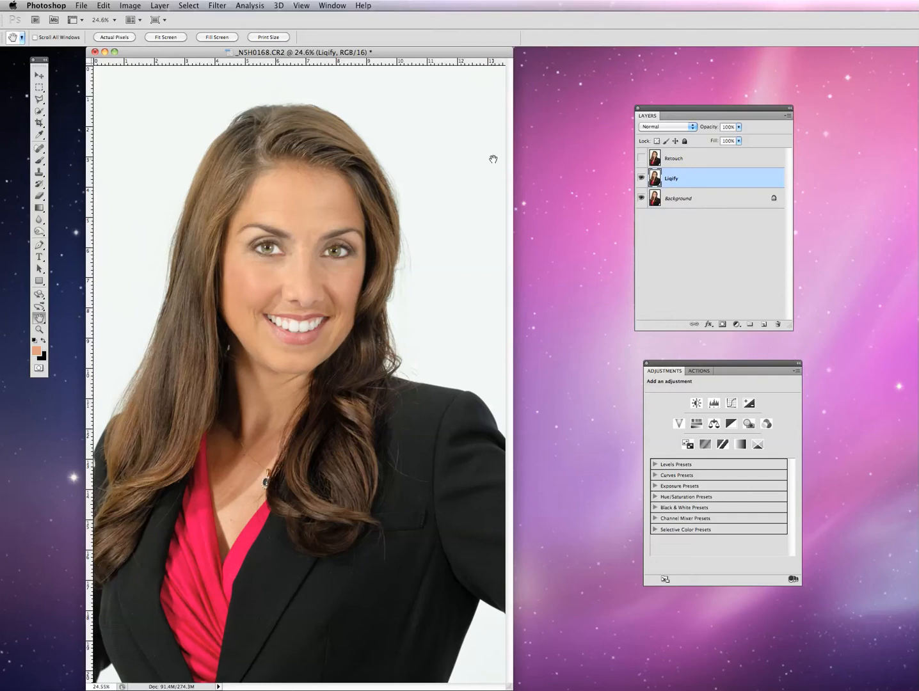
Step: Open the Liquify filter on the Liqify layer and move its window clear of the Layers panel's edge
{"action": "left_click", "coordinate": [218, 6]}
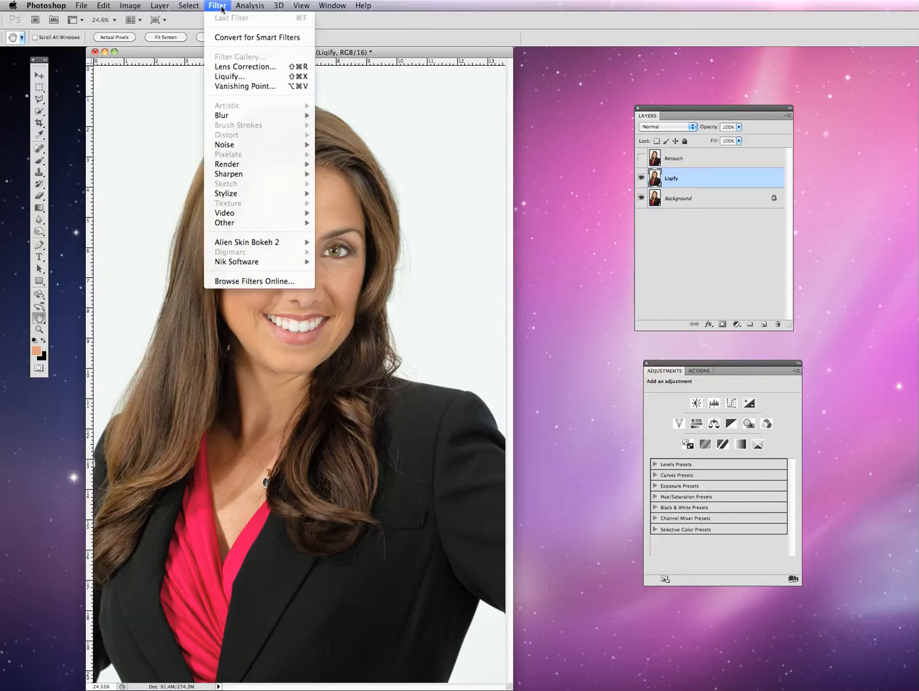
{"action": "left_click", "coordinate": [230, 77]}
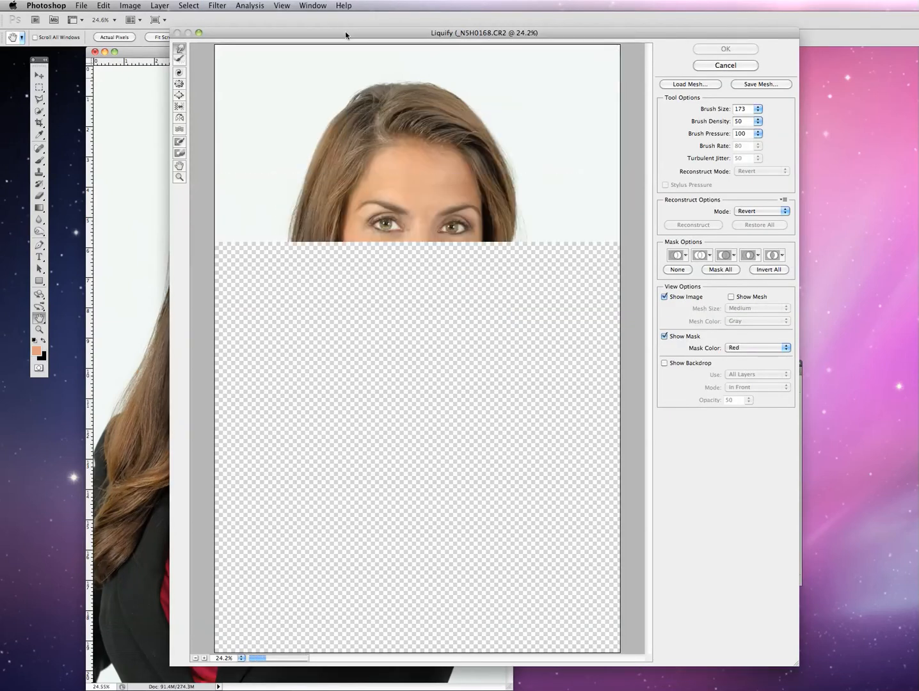
{"action": "left_click_drag", "start_coordinate": [345, 33], "coordinate": [277, 41]}
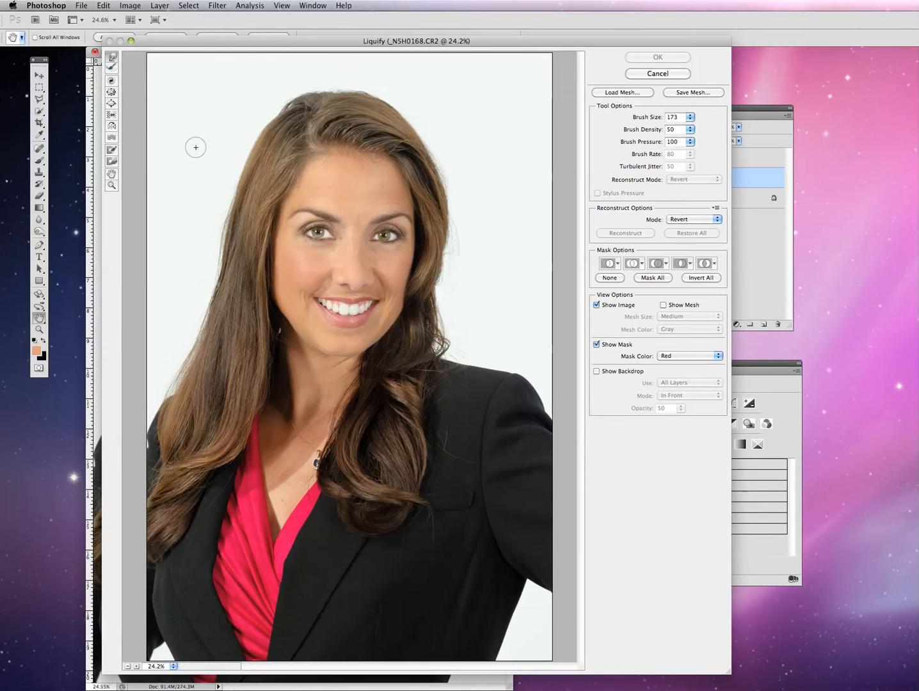
Step: Reshape the upper eyelid of the eye on the photo's right side using the Forward Warp tool with brush size 193
{"action": "left_click", "coordinate": [111, 185]}
{"action": "left_click", "coordinate": [386, 247]}
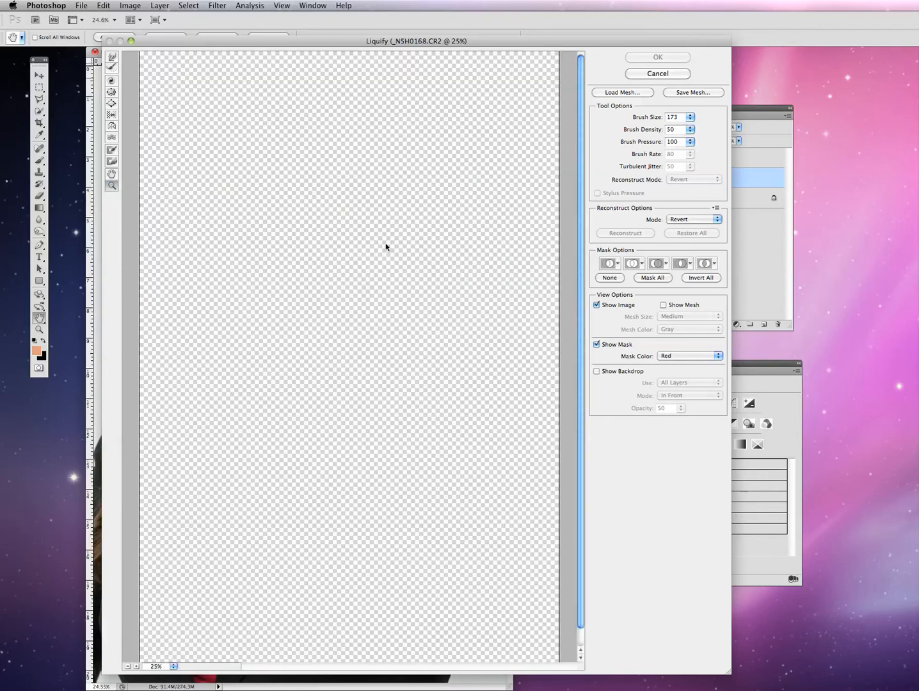
{"action": "left_click", "coordinate": [393, 248]}
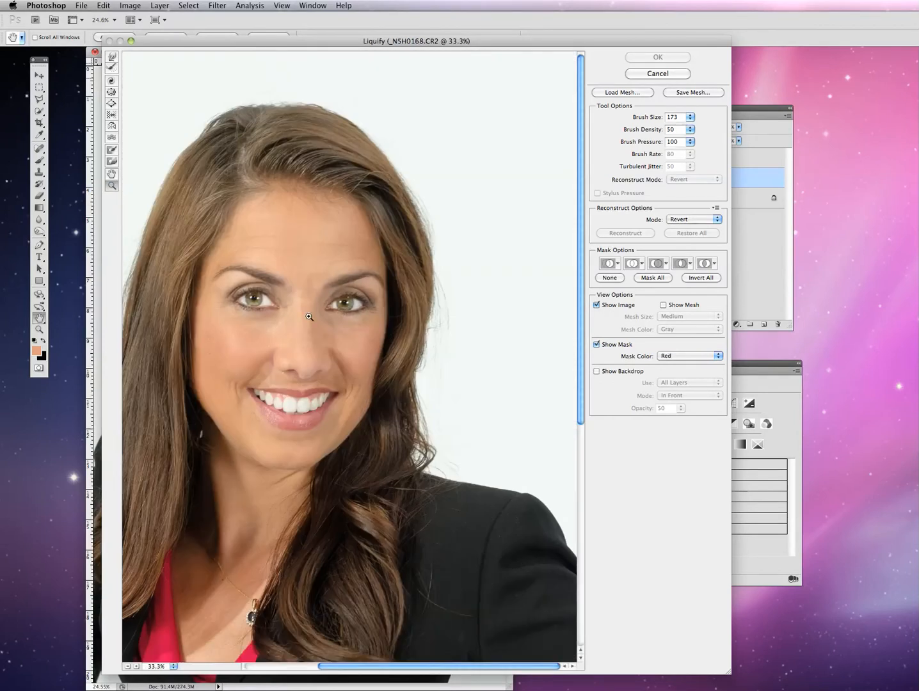
{"action": "left_click", "coordinate": [309, 317]}
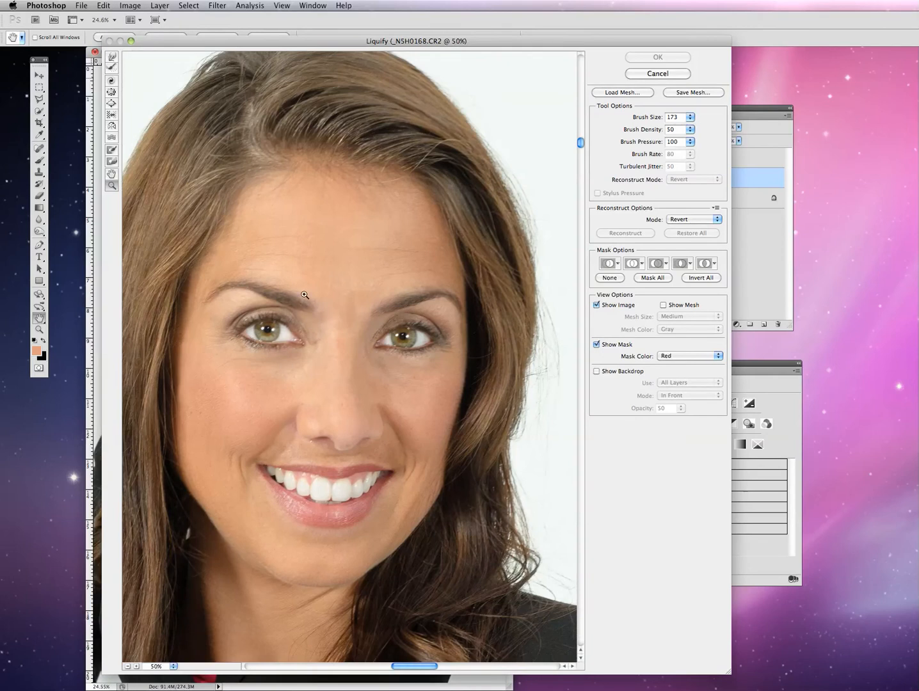
{"action": "left_click", "coordinate": [416, 341]}
{"action": "scroll", "coordinate": [234, 362], "scroll_direction": "left", "scroll_amount": 4}
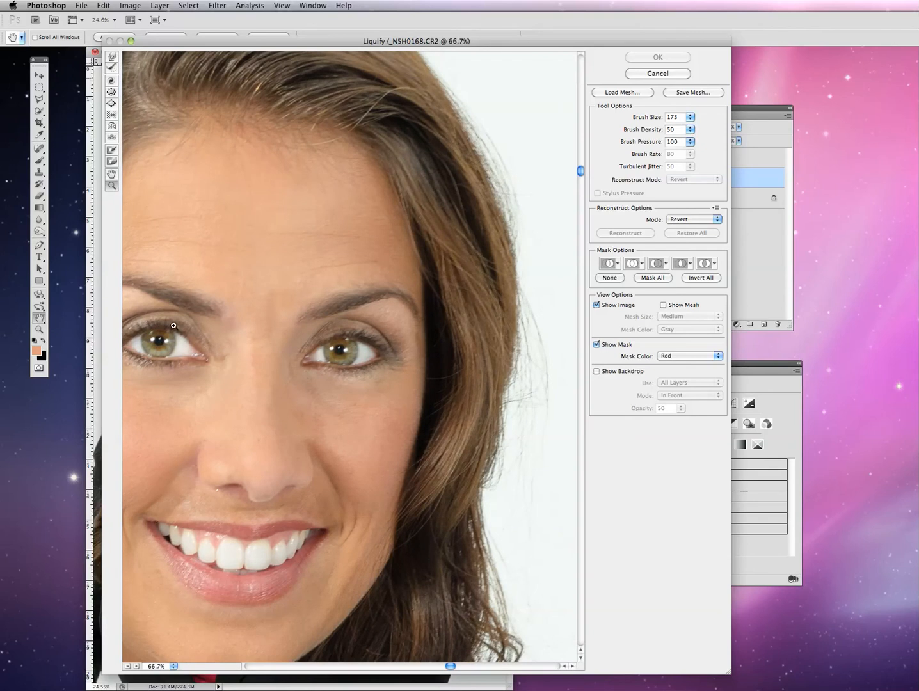
{"action": "scroll", "coordinate": [250, 334], "scroll_direction": "left", "scroll_amount": 3}
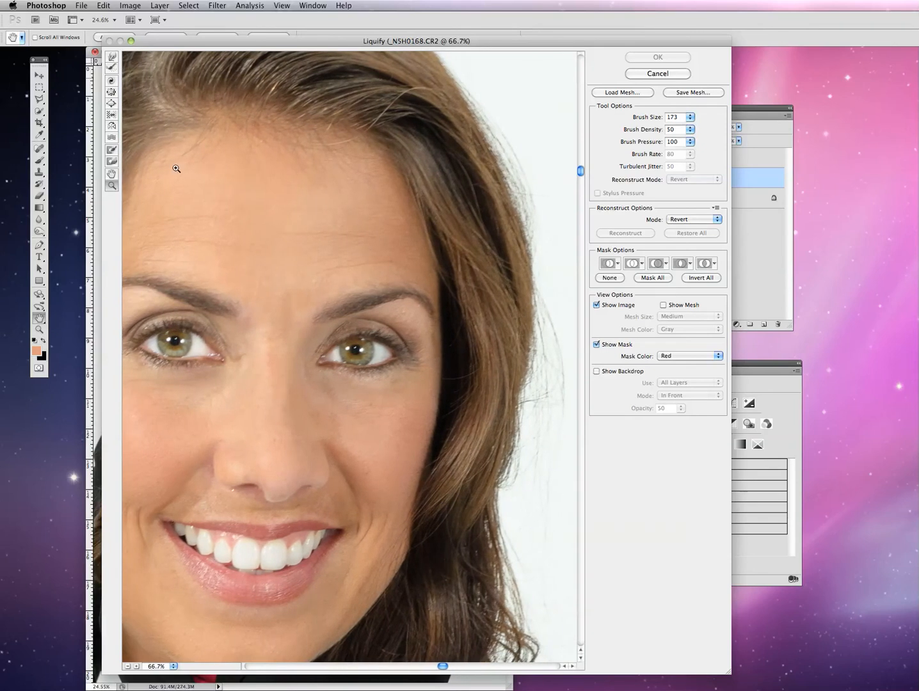
{"action": "left_click", "coordinate": [112, 58]}
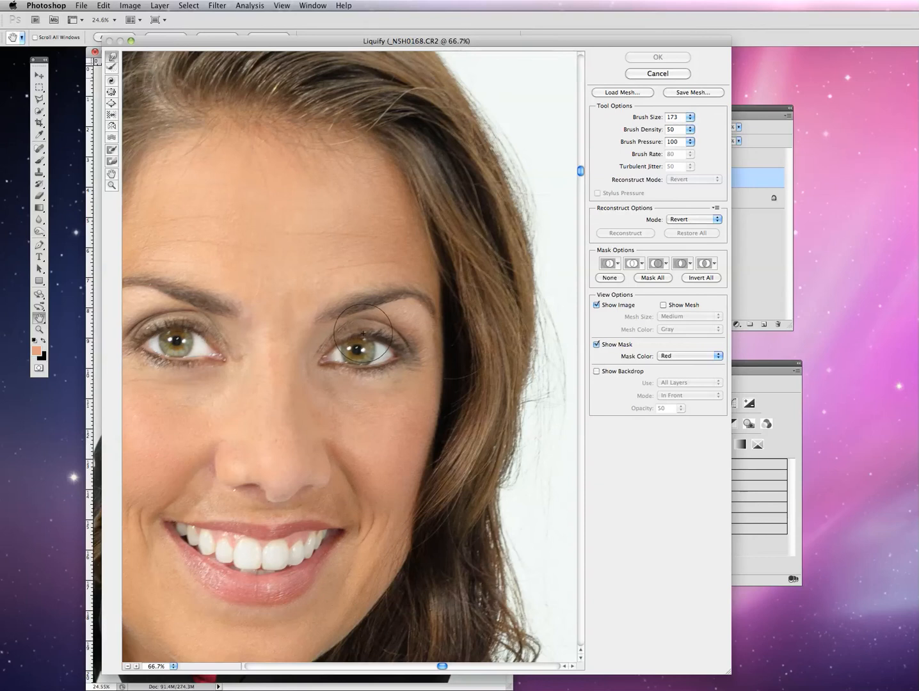
{"action": "key", "text": "bracketright"}
{"action": "key", "text": "bracketright"}
{"action": "key", "text": "bracketright"}
{"action": "key", "text": "bracketright"}
{"action": "key", "text": "bracketright"}
{"action": "key", "text": "bracketright"}
{"action": "mouse_move", "coordinate": [361, 332]}
{"action": "left_mouse_down"}
{"action": "mouse_move", "coordinate": [385, 331]}
{"action": "mouse_move", "coordinate": [336, 339]}
{"action": "mouse_move", "coordinate": [378, 333]}
{"action": "mouse_move", "coordinate": [349, 332]}
{"action": "left_mouse_up"}
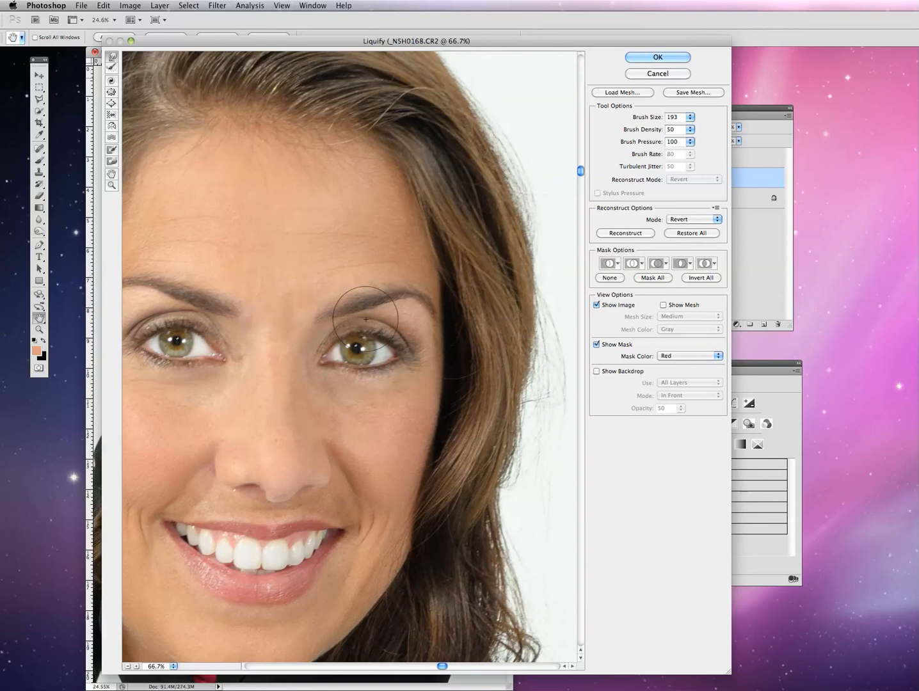
Step: Push the cheek and jaw contours inward on both sides of the face with brush size 247 and apply the Liquify changes
{"action": "scroll", "coordinate": [366, 320], "scroll_direction": "left", "scroll_amount": 3}
{"action": "scroll", "coordinate": [365, 322], "scroll_direction": "left", "scroll_amount": 3}
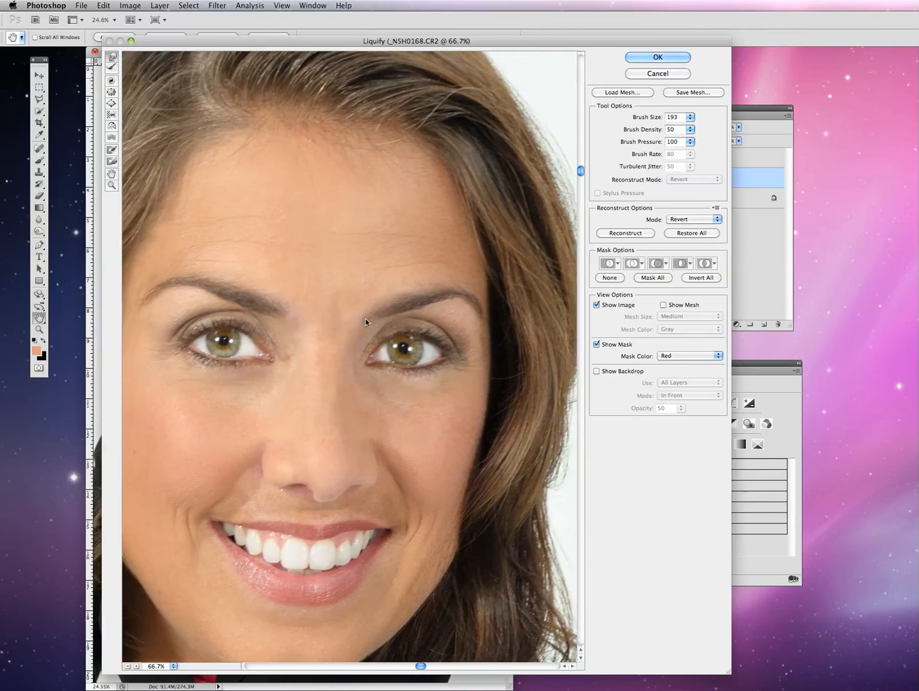
{"action": "scroll", "coordinate": [365, 321], "scroll_direction": "down", "scroll_amount": 2}
{"action": "scroll", "coordinate": [366, 321], "scroll_direction": "down", "scroll_amount": 5}
{"action": "scroll", "coordinate": [366, 322], "scroll_direction": "left", "scroll_amount": 1}
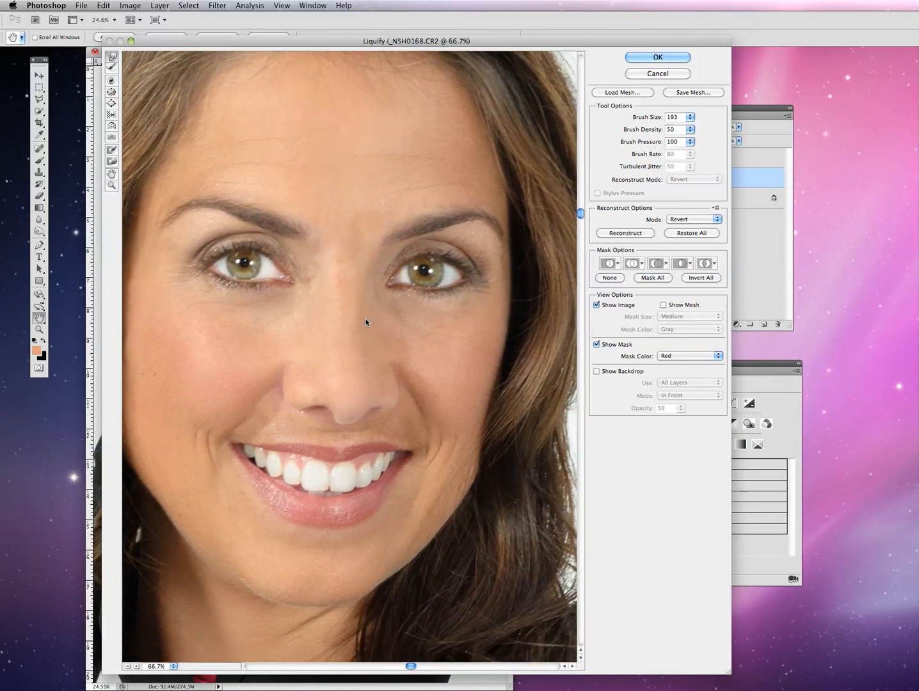
{"action": "scroll", "coordinate": [365, 321], "scroll_direction": "left", "scroll_amount": 4}
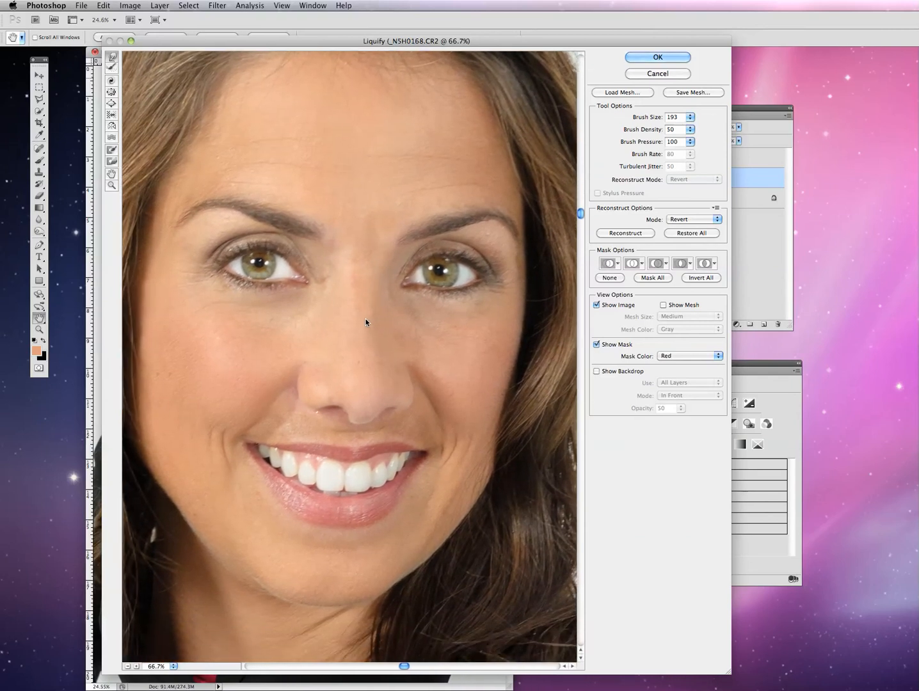
{"action": "scroll", "coordinate": [366, 322], "scroll_direction": "left", "scroll_amount": 1}
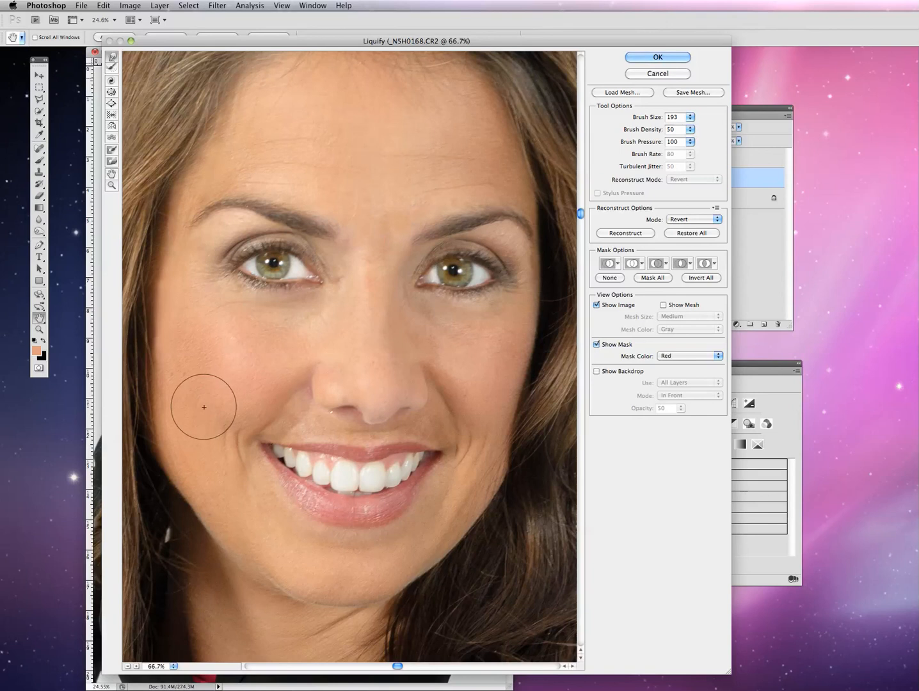
{"action": "key", "text": "bracketright"}
{"action": "key", "text": "bracketright"}
{"action": "key", "text": "bracketright"}
{"action": "key", "text": "bracketright"}
{"action": "key", "text": "bracketright"}
{"action": "key", "text": "bracketright"}
{"action": "key", "text": "bracketright"}
{"action": "key", "text": "bracketright"}
{"action": "key", "text": "bracketright"}
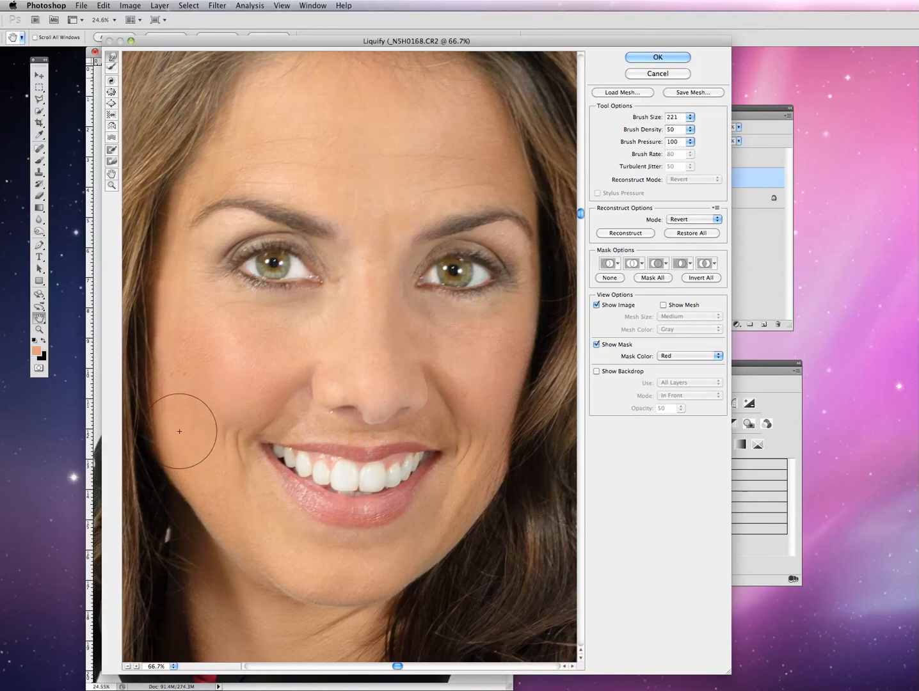
{"action": "key", "text": "bracketright"}
{"action": "key", "text": "bracketright"}
{"action": "key", "text": "bracketright"}
{"action": "key", "text": "bracketright"}
{"action": "key", "text": "bracketright"}
{"action": "key", "text": "bracketright"}
{"action": "key", "text": "bracketright"}
{"action": "key", "text": "bracketright"}
{"action": "key", "text": "bracketright"}
{"action": "key", "text": "bracketright"}
{"action": "key", "text": "bracketright"}
{"action": "key", "text": "bracketright"}
{"action": "key", "text": "bracketright"}
{"action": "key", "text": "bracketright"}
{"action": "key", "text": "bracketright"}
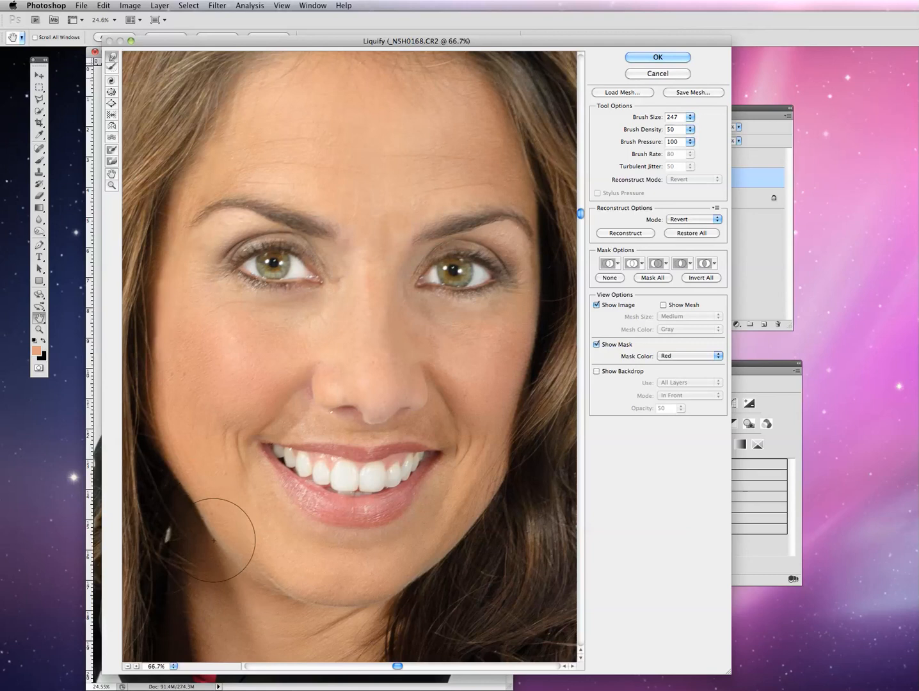
{"action": "mouse_move", "coordinate": [160, 402]}
{"action": "left_mouse_down"}
{"action": "mouse_move", "coordinate": [170, 464]}
{"action": "mouse_move", "coordinate": [181, 471]}
{"action": "left_mouse_up"}
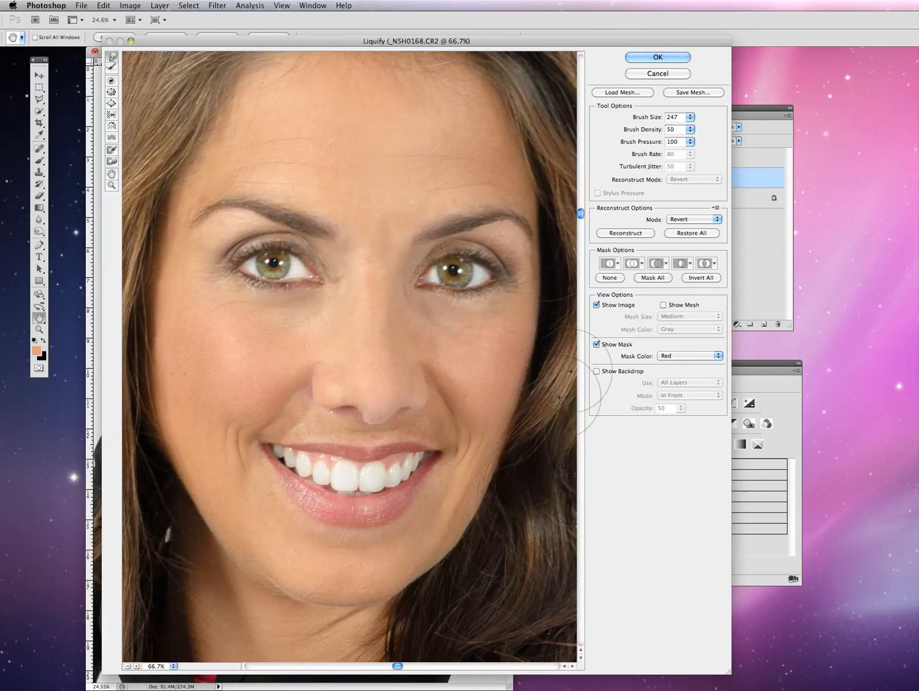
{"action": "left_click", "coordinate": [651, 57]}
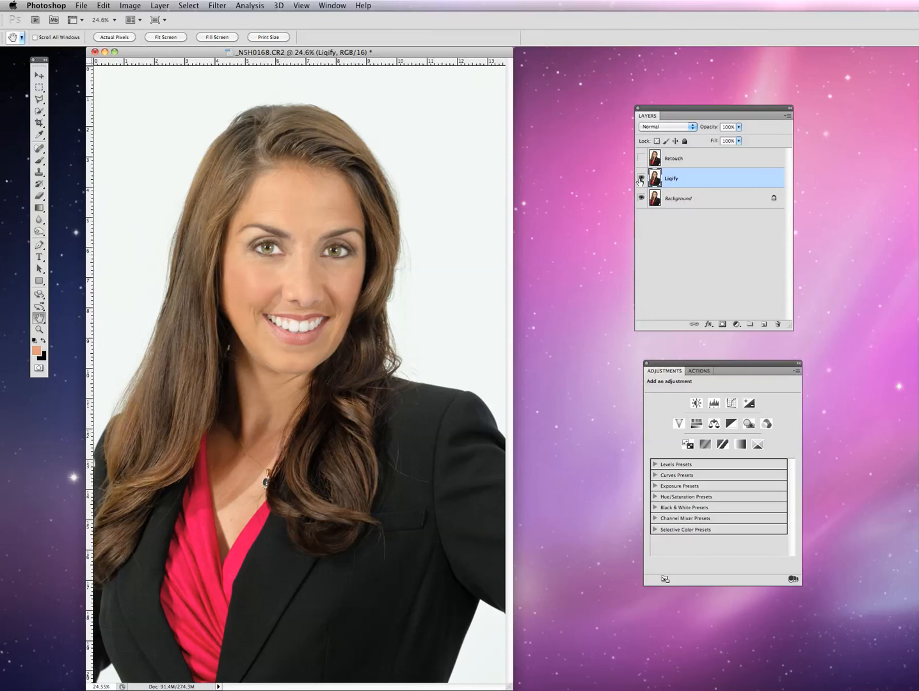
Step: Toggle the Liqify layer's visibility repeatedly to compare the reshaped face with the original, leaving the layer shown
{"action": "left_click", "coordinate": [641, 180]}
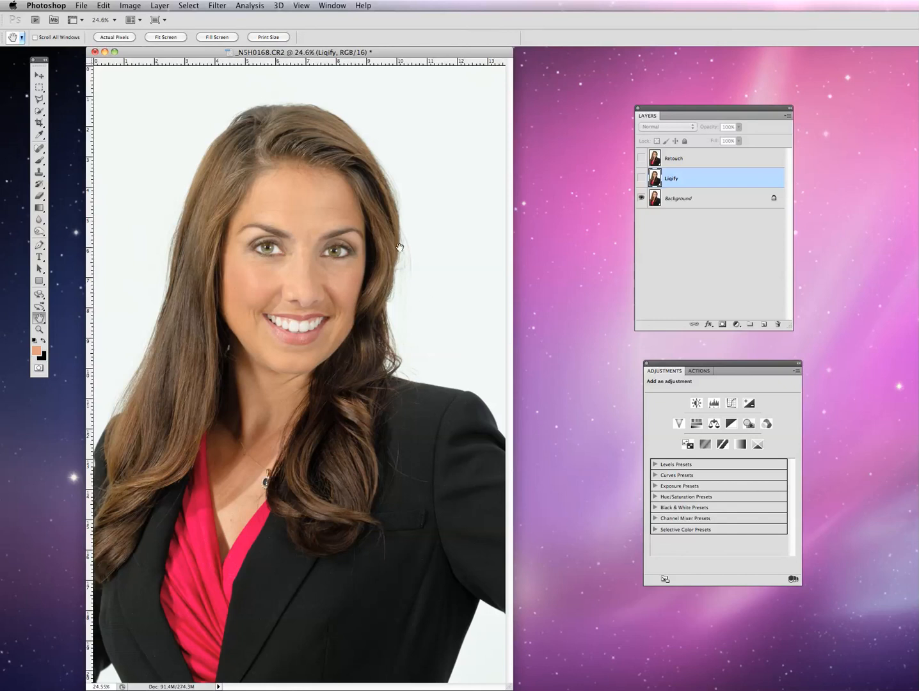
{"action": "left_click", "coordinate": [640, 180]}
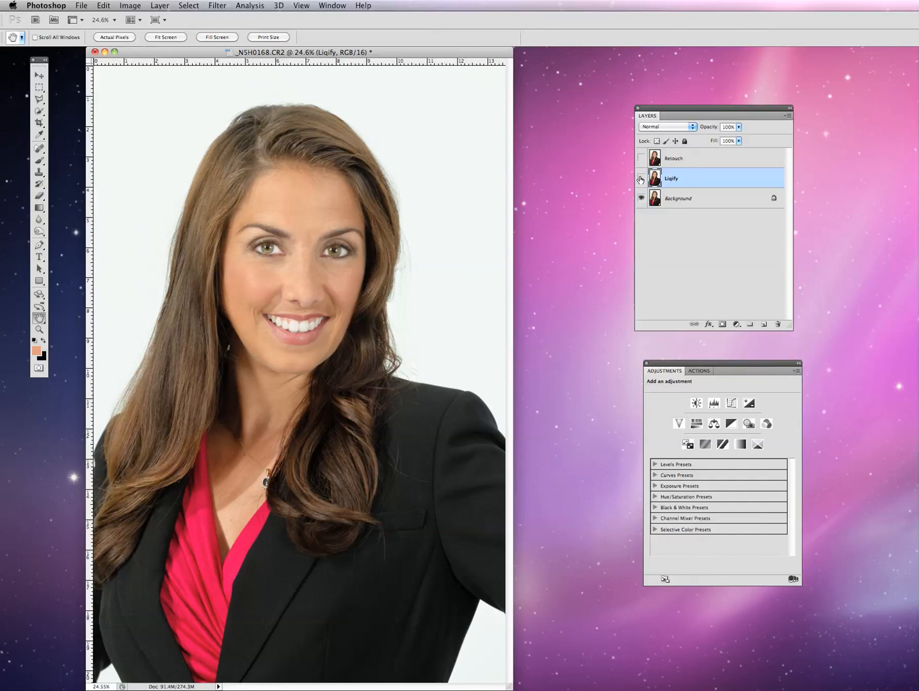
{"action": "left_click", "coordinate": [639, 179]}
{"action": "left_click", "coordinate": [640, 179]}
{"action": "left_click", "coordinate": [640, 180]}
{"action": "left_click", "coordinate": [640, 179]}
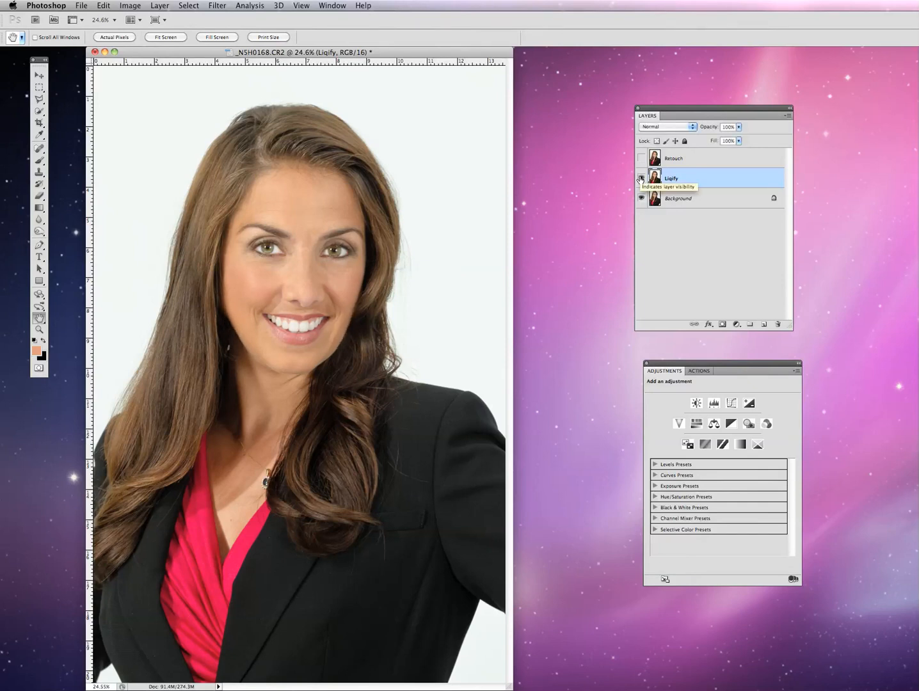